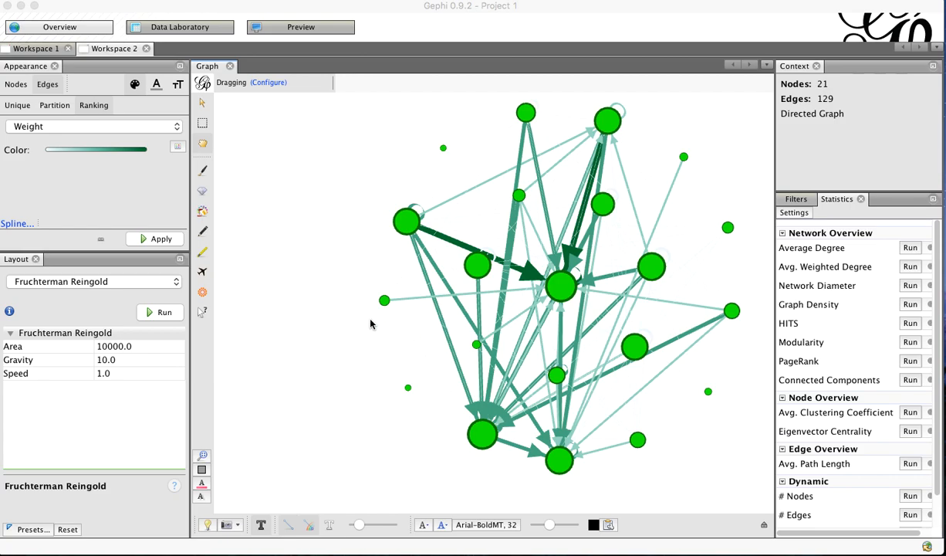
Copy the Id column of the nodes table into the Label column in the Data Laboratory
mouse_move(49, 152)
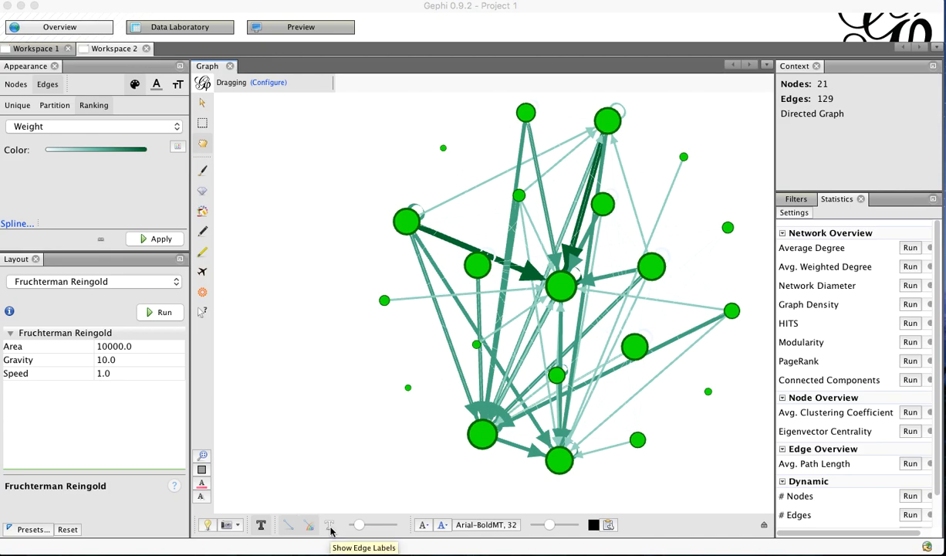
click(260, 526)
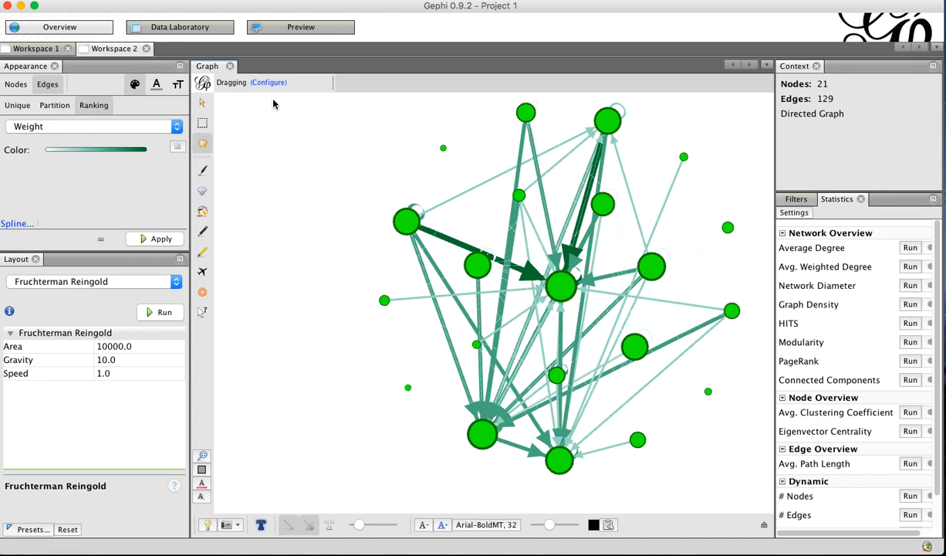
click(165, 30)
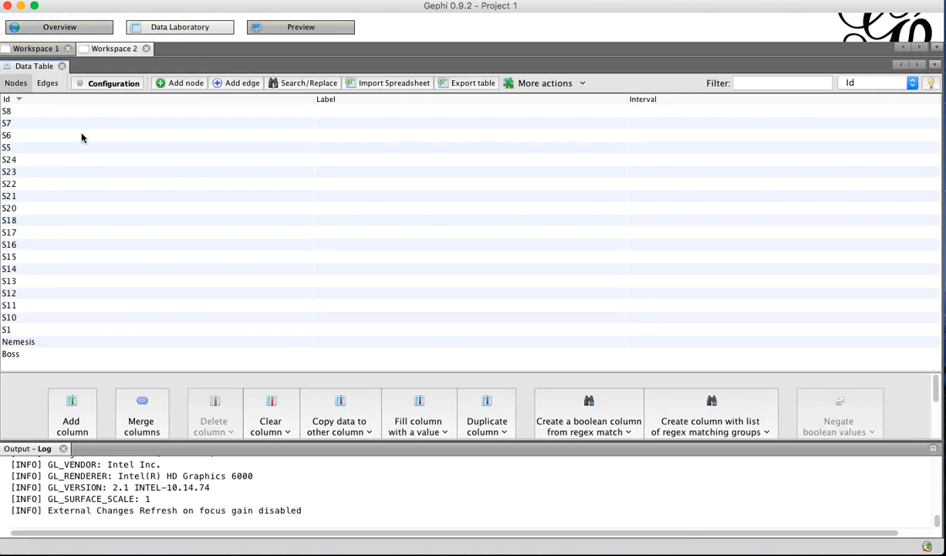
click(16, 101)
click(347, 429)
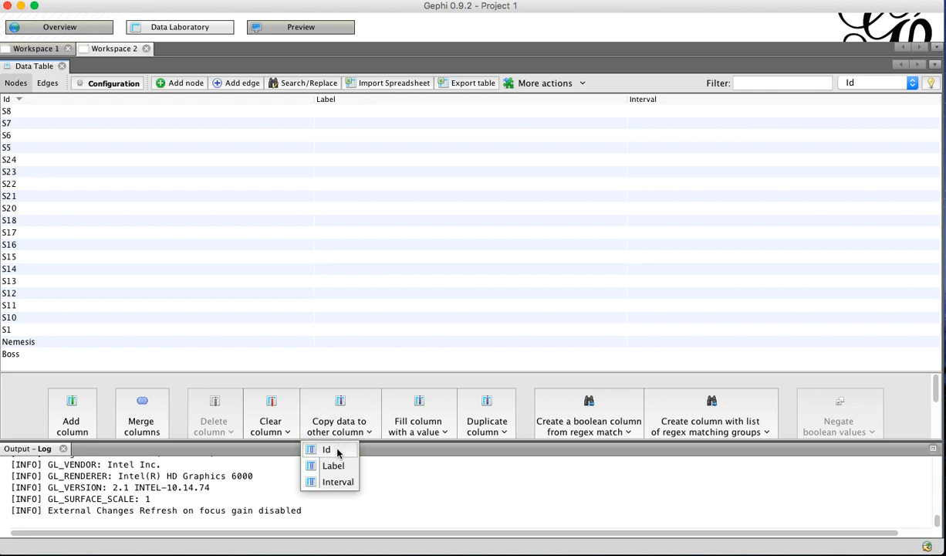
click(336, 451)
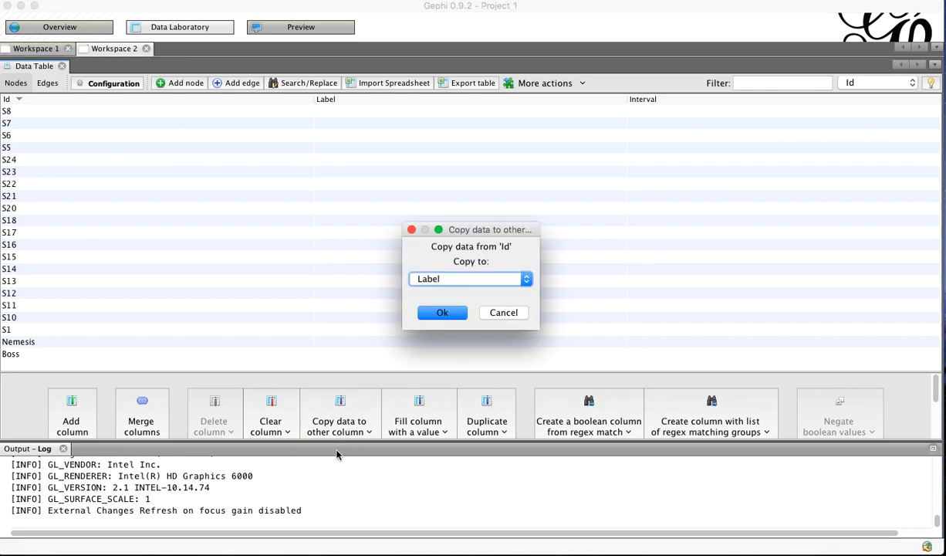
click(441, 312)
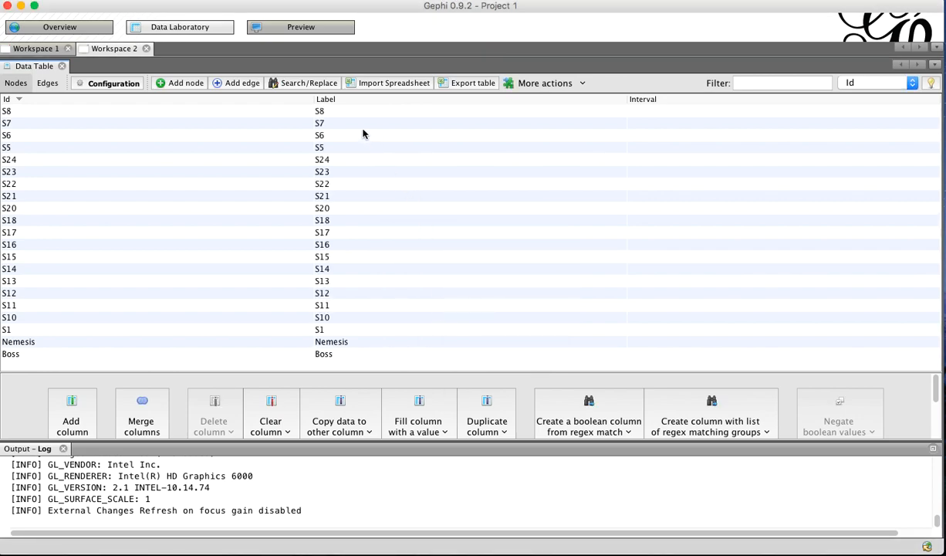
Show the node labels in the Overview graph and make their text slightly smaller
click(60, 27)
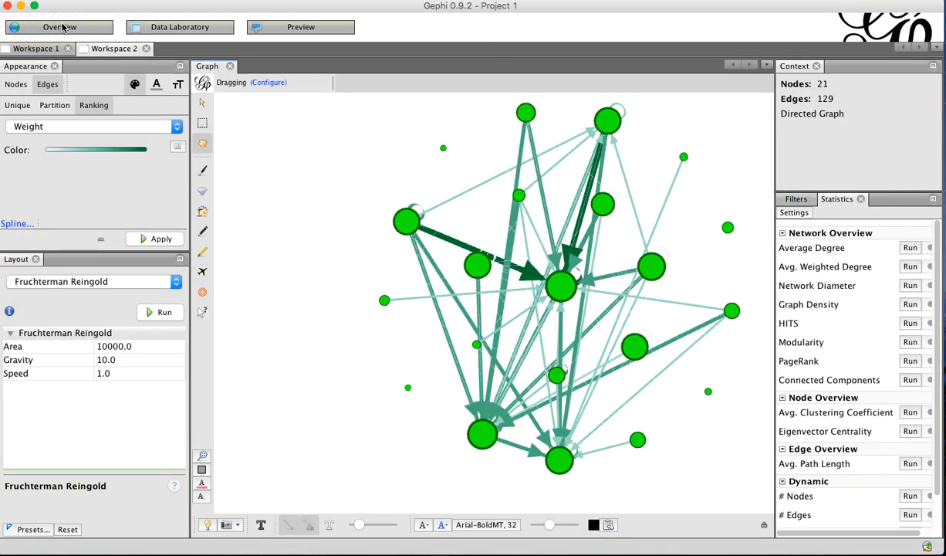
click(261, 524)
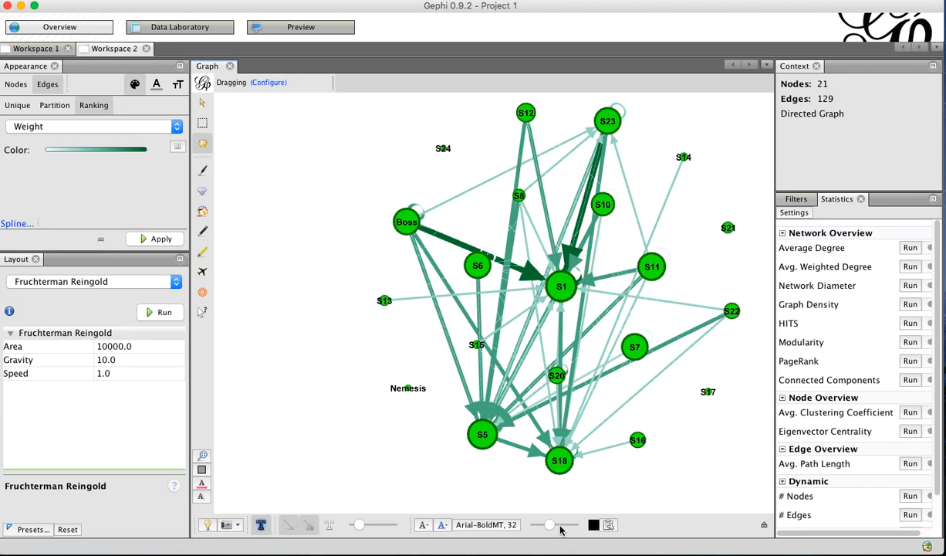
mouse_move(549, 529)
mouse_down()
mouse_move(566, 528)
mouse_move(544, 529)
mouse_up()
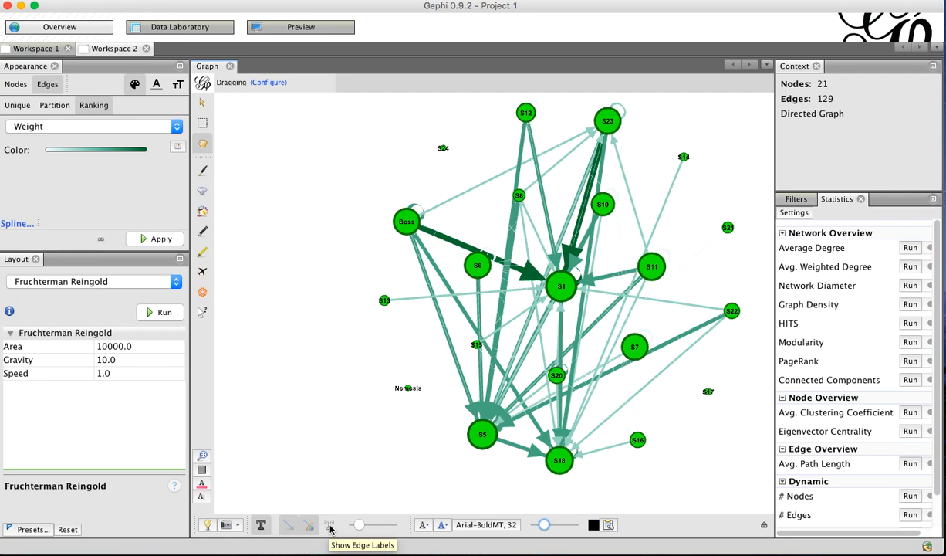
Check the Label column of the edges table and try showing edge labels in the Overview graph
click(164, 31)
click(51, 83)
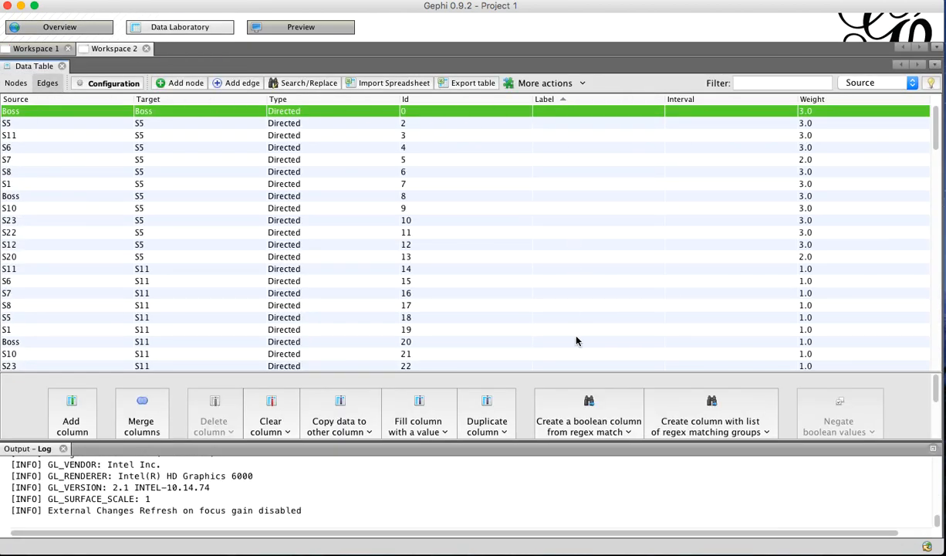
click(62, 29)
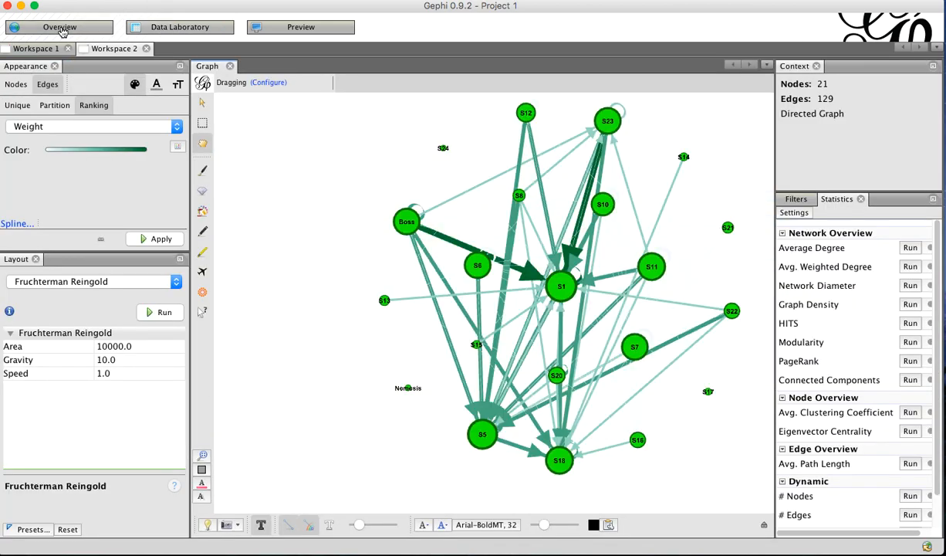
click(329, 525)
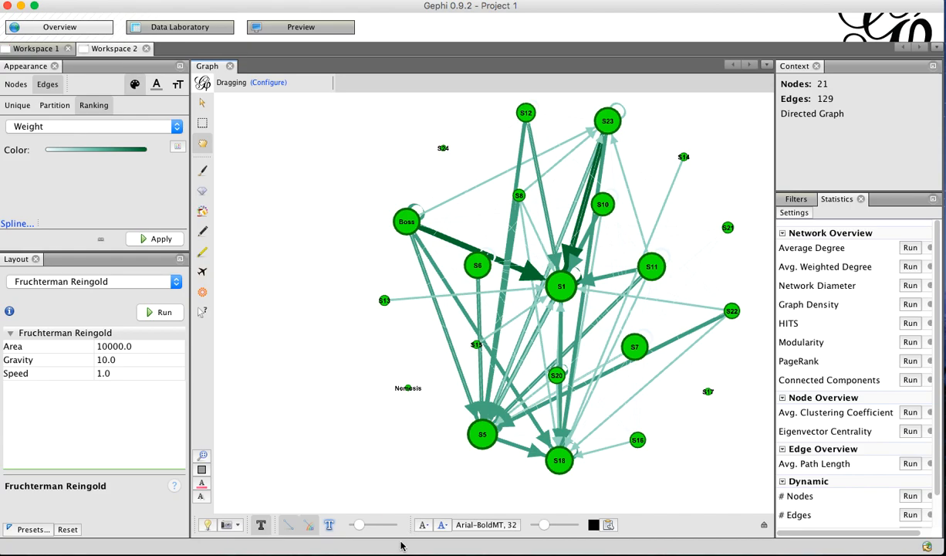
Reduce the edge thickness in the Overview graph very slightly
click(360, 525)
mouse_move(360, 524)
mouse_down()
mouse_move(380, 525)
mouse_move(360, 528)
mouse_up()
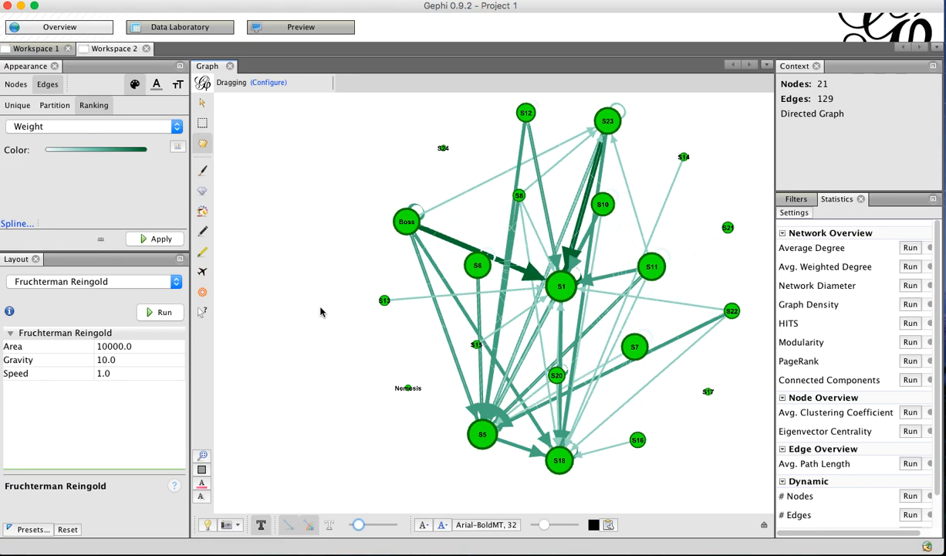
View the refreshed Preview rendering of the network and compare it with the Overview graph
click(300, 27)
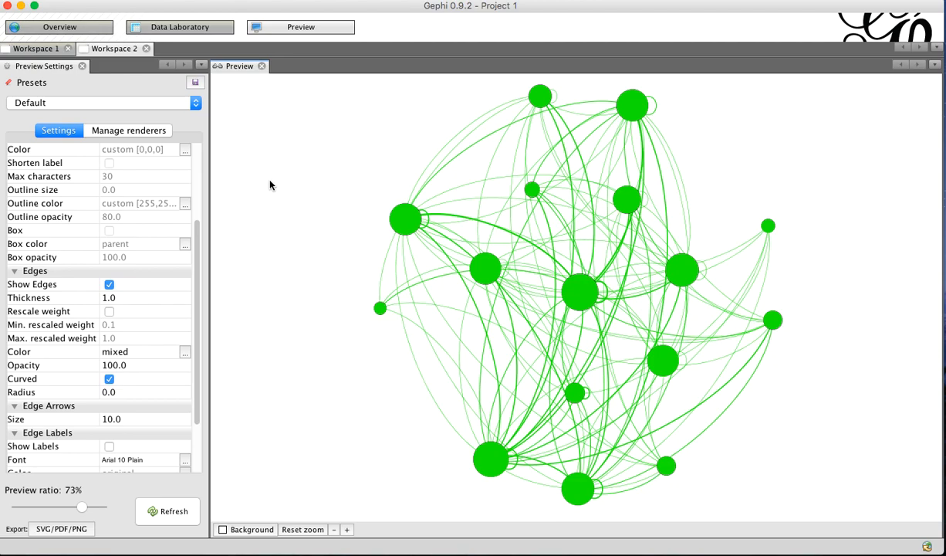
click(228, 2)
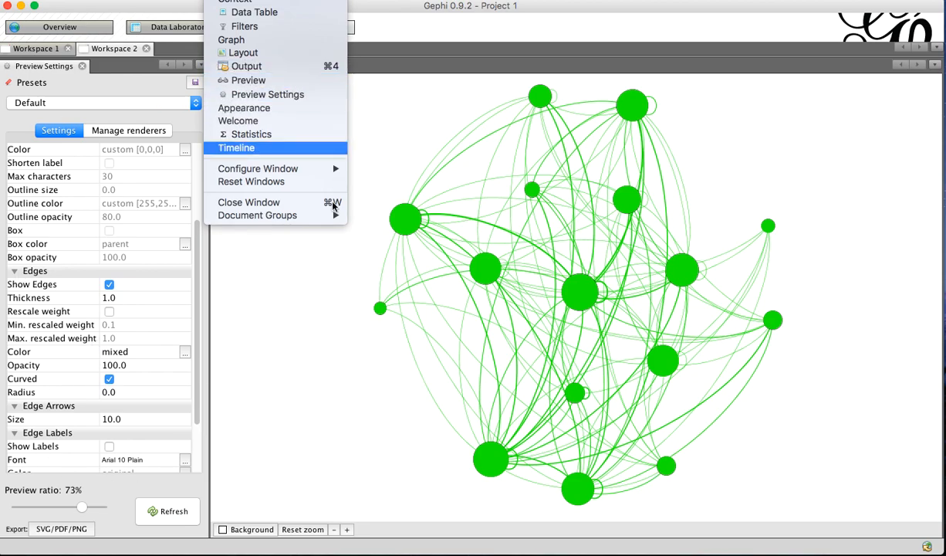
click(309, 301)
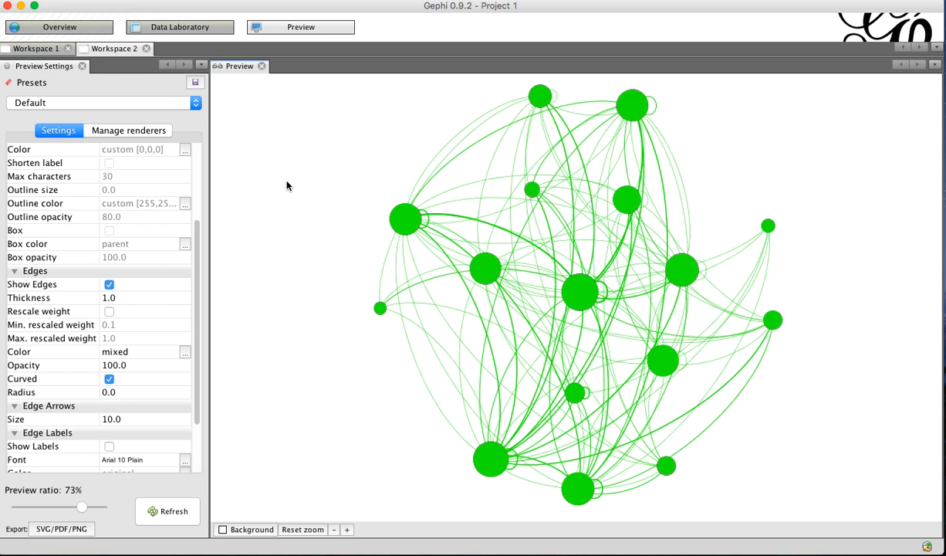
click(171, 516)
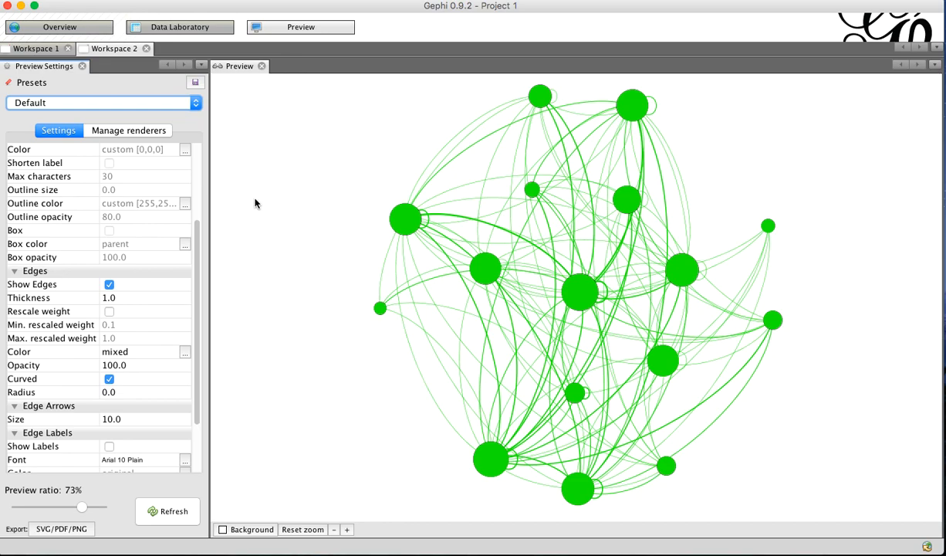
click(61, 30)
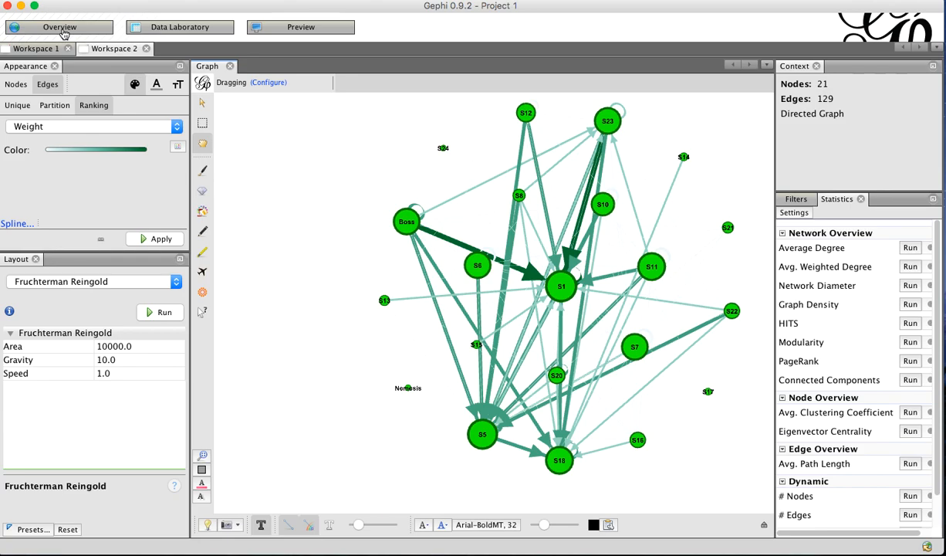
Turn on node labels in the Preview settings and refresh the rendering
click(301, 35)
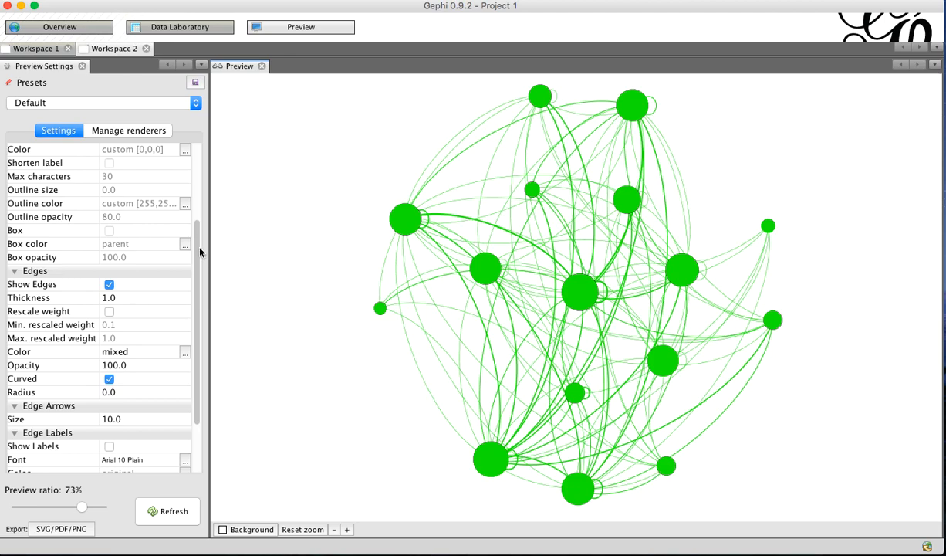
drag(197, 247, 192, 156)
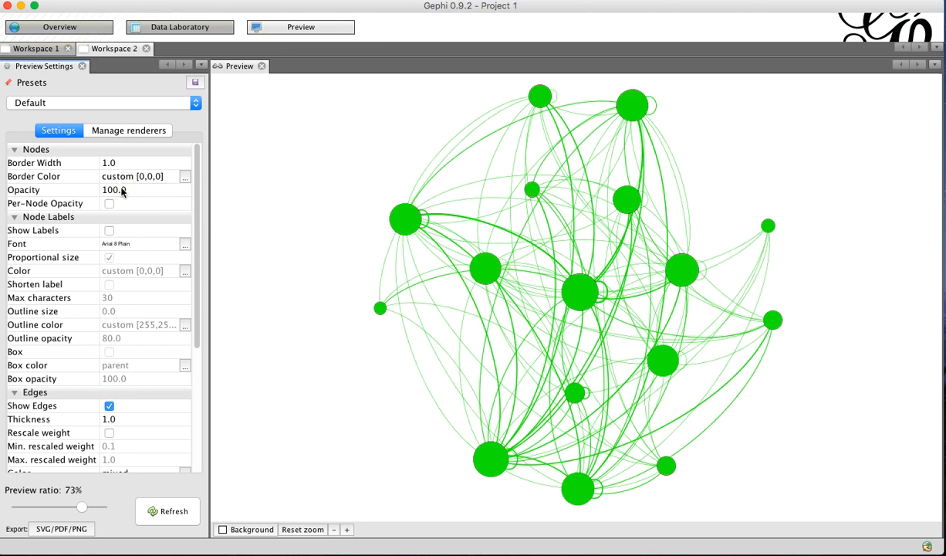
click(111, 232)
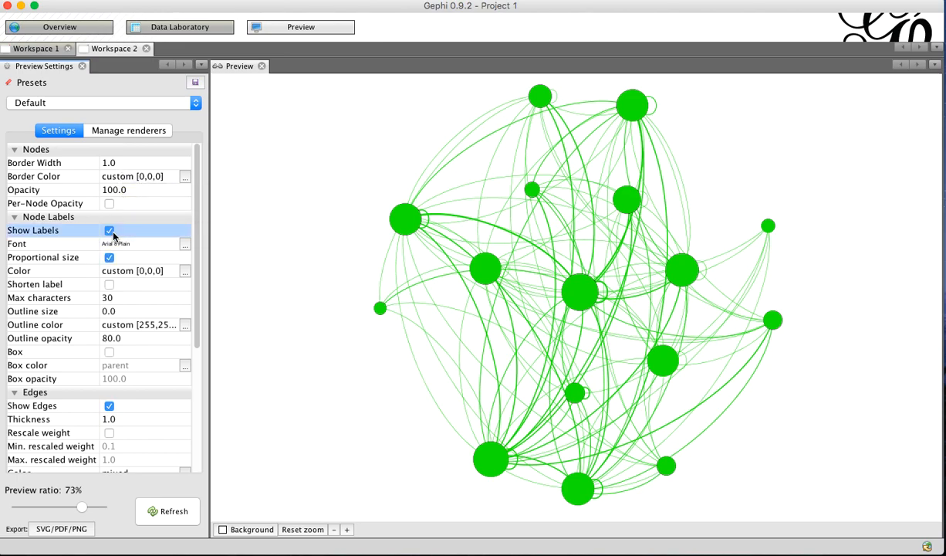
click(169, 513)
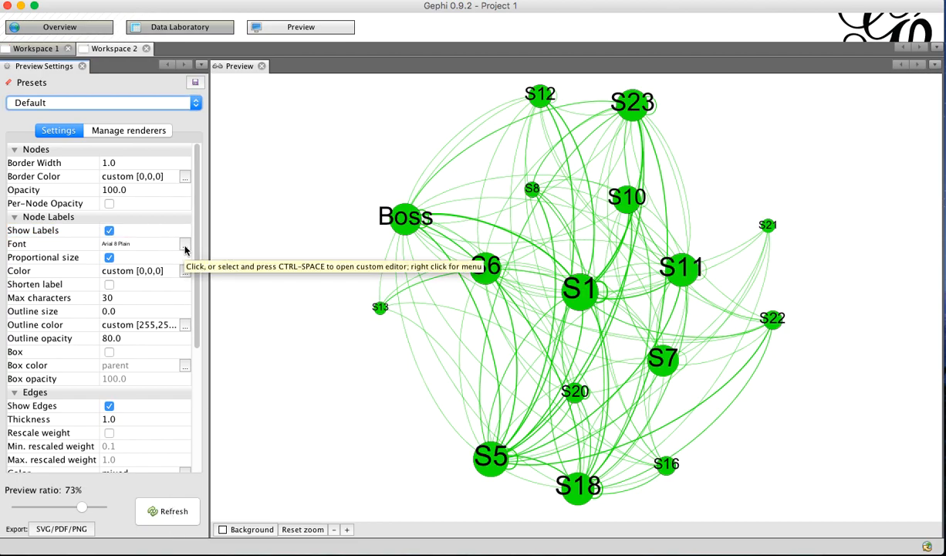
Set the Preview's node label font size to 5 and refresh the rendering
click(184, 245)
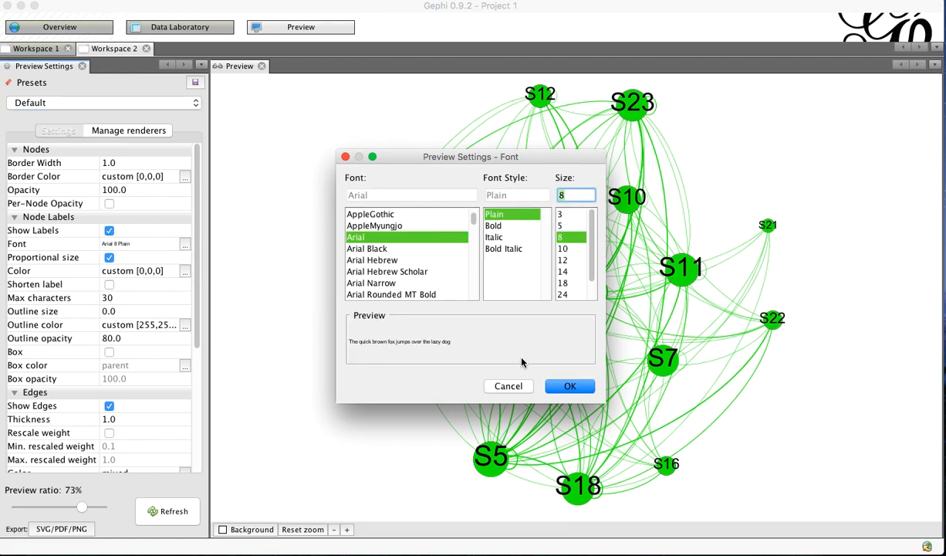
click(569, 384)
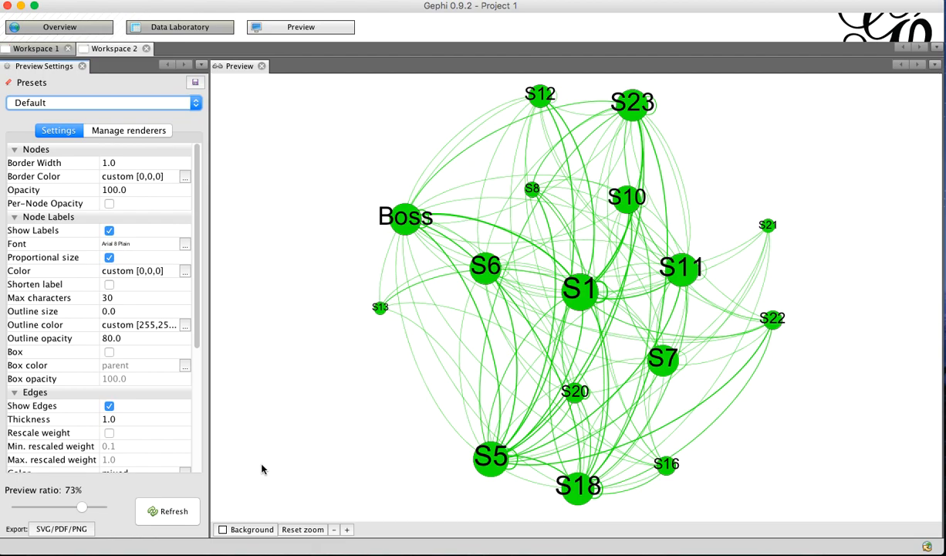
click(187, 243)
click(563, 226)
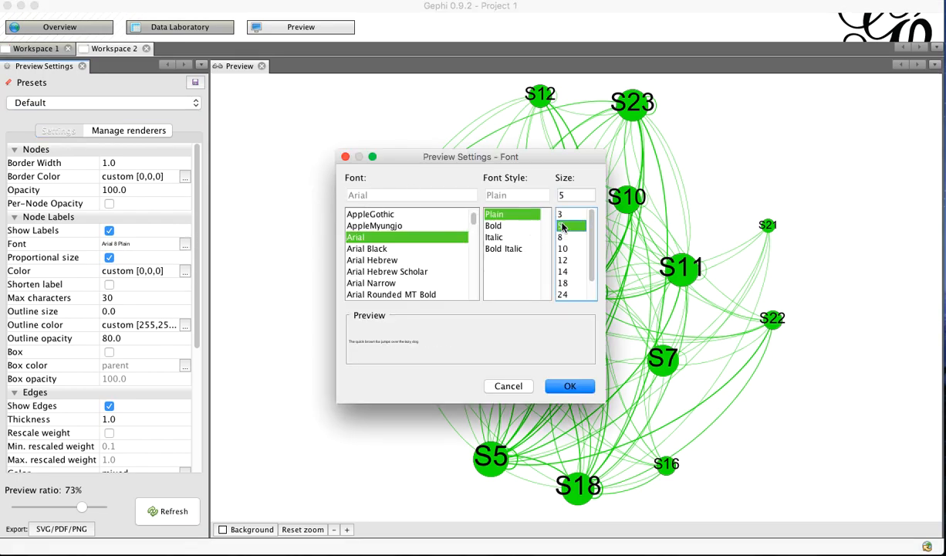
click(565, 386)
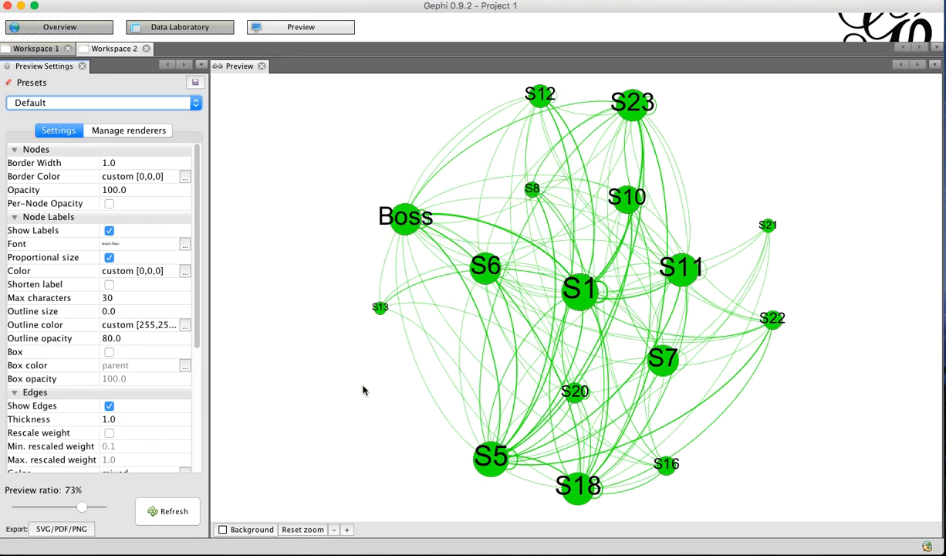
click(172, 512)
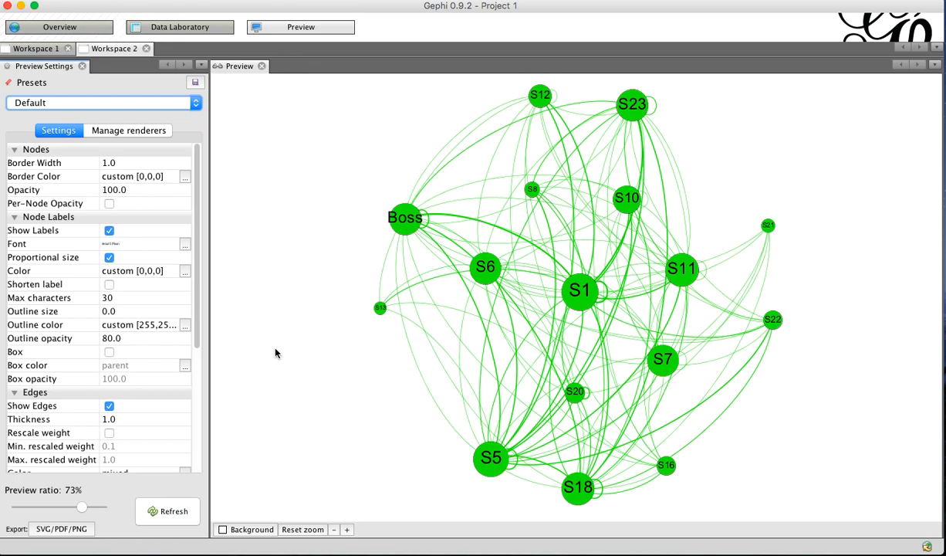
Try the Shorten label and Box options for the Preview's node labels, turning each off again
click(108, 285)
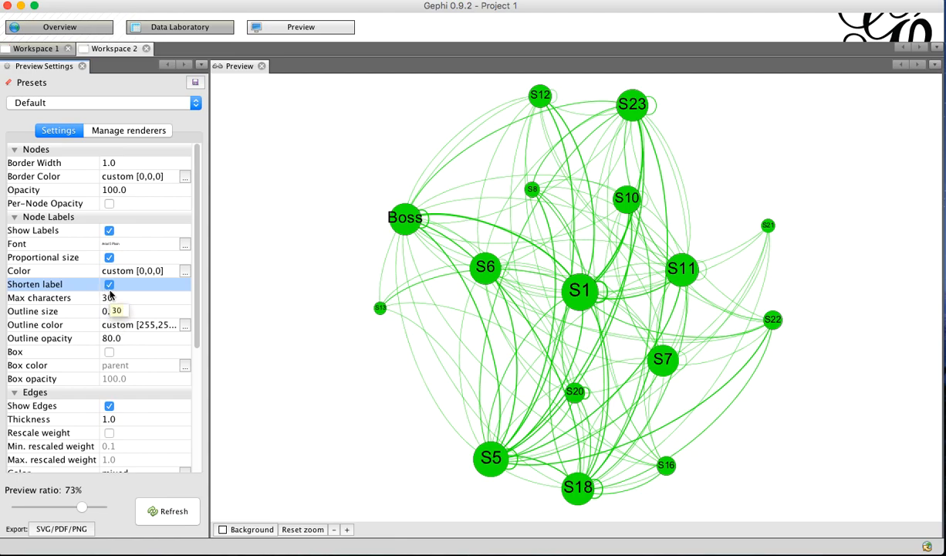
click(109, 285)
drag(198, 308, 198, 371)
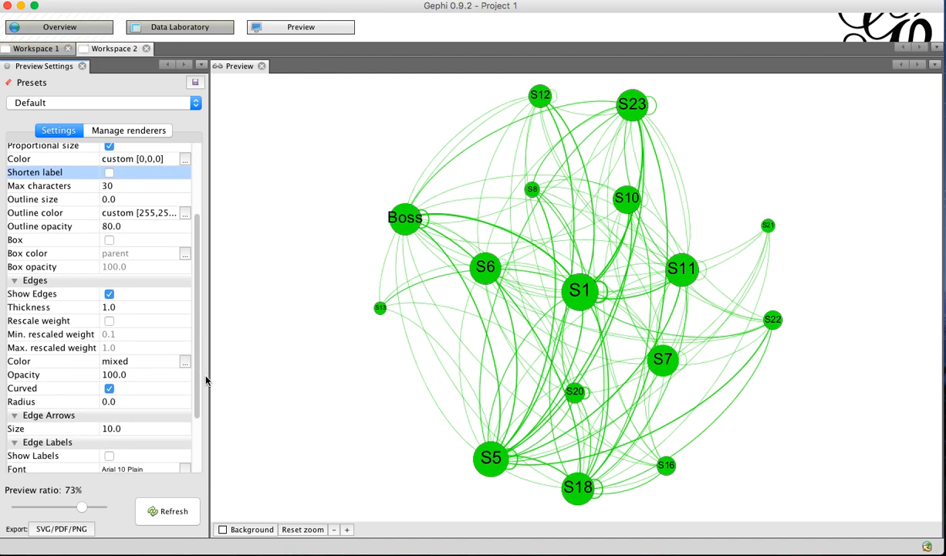
click(109, 241)
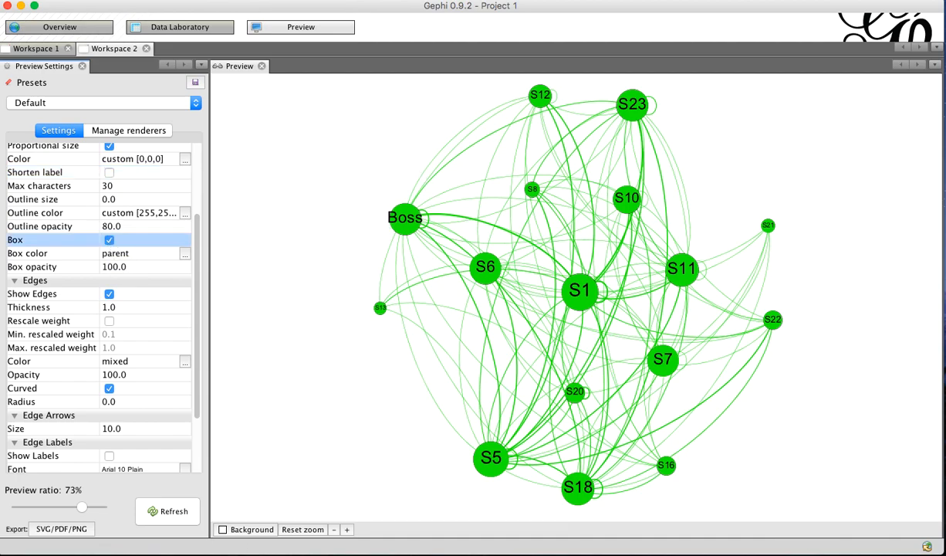
click(164, 516)
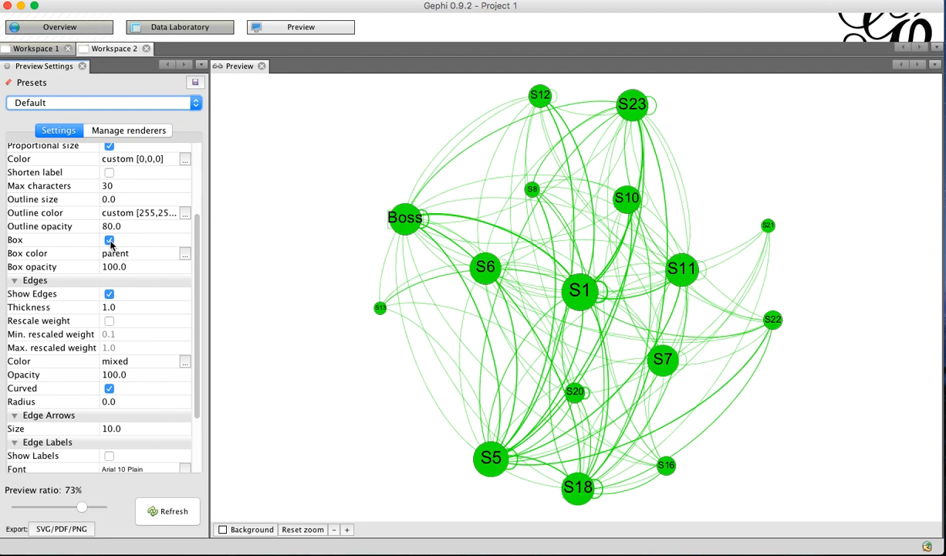
click(110, 241)
click(176, 503)
Try straight edges in the Preview by disabling Curved, and restore the curved edges with a refresh
drag(199, 285, 198, 327)
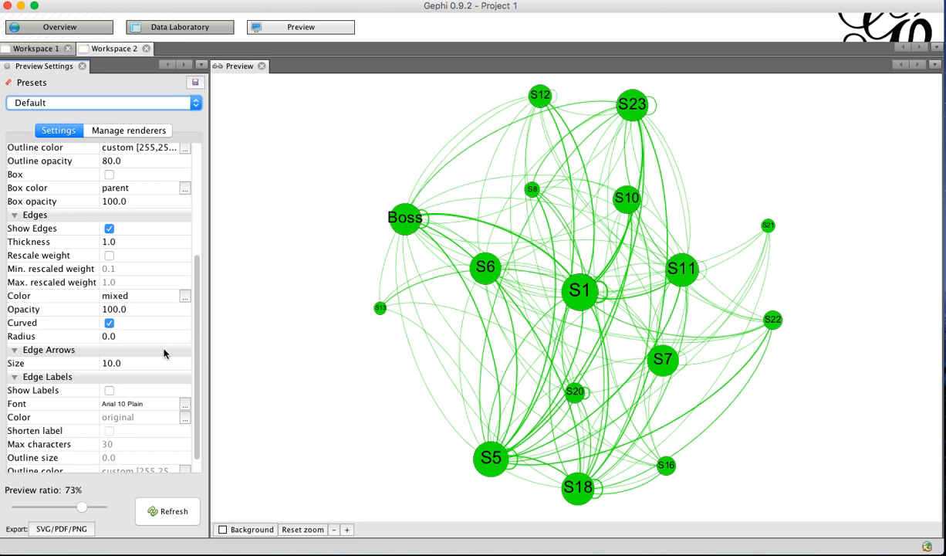
click(109, 323)
click(168, 511)
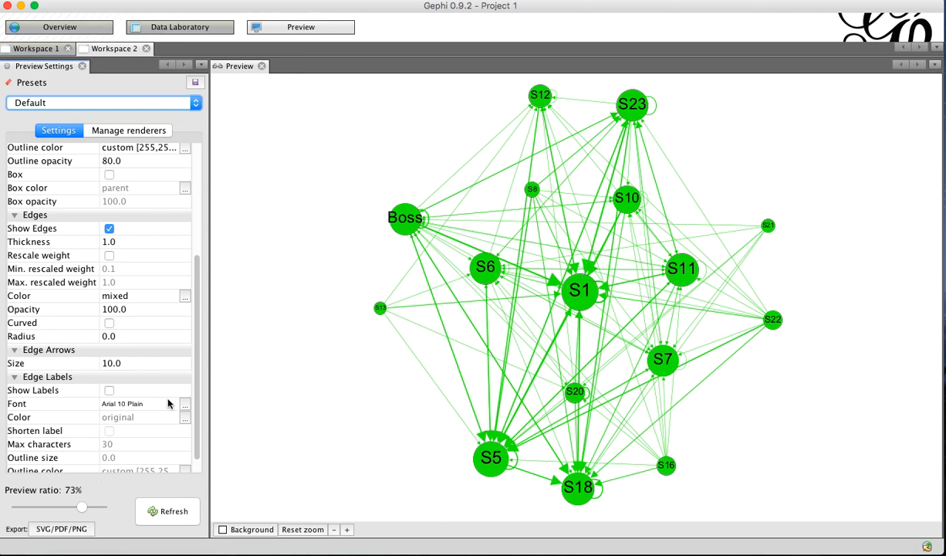
click(109, 324)
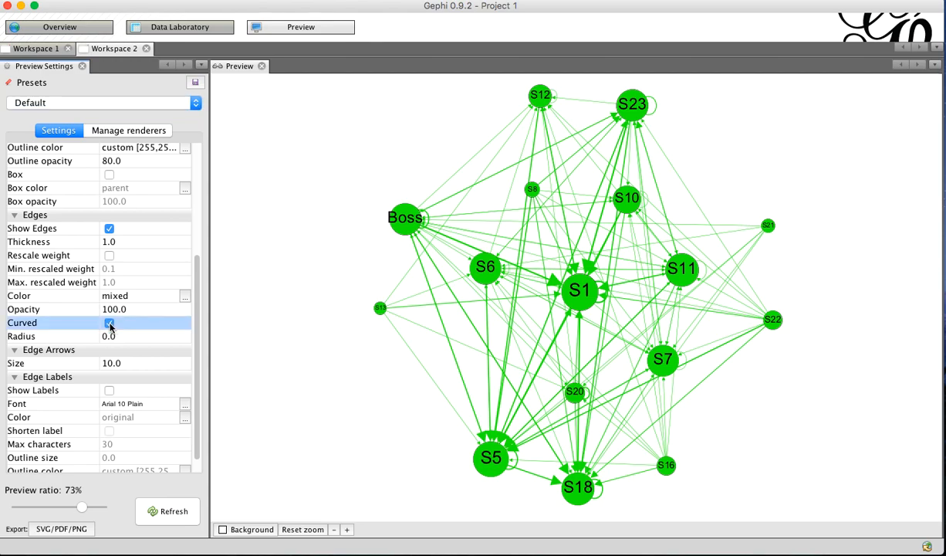
click(164, 512)
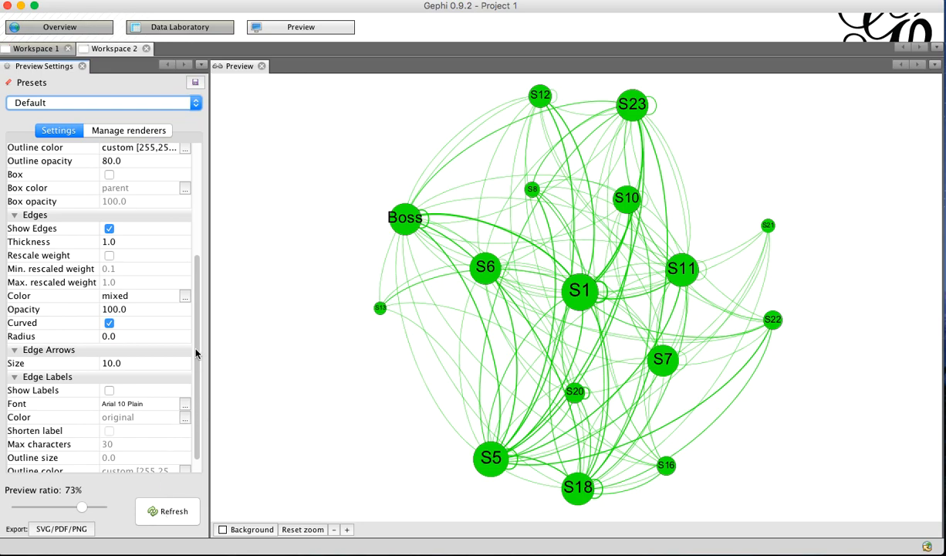
Review the remaining edge label settings and compare the Overview graph with the Preview rendering
drag(194, 355, 196, 376)
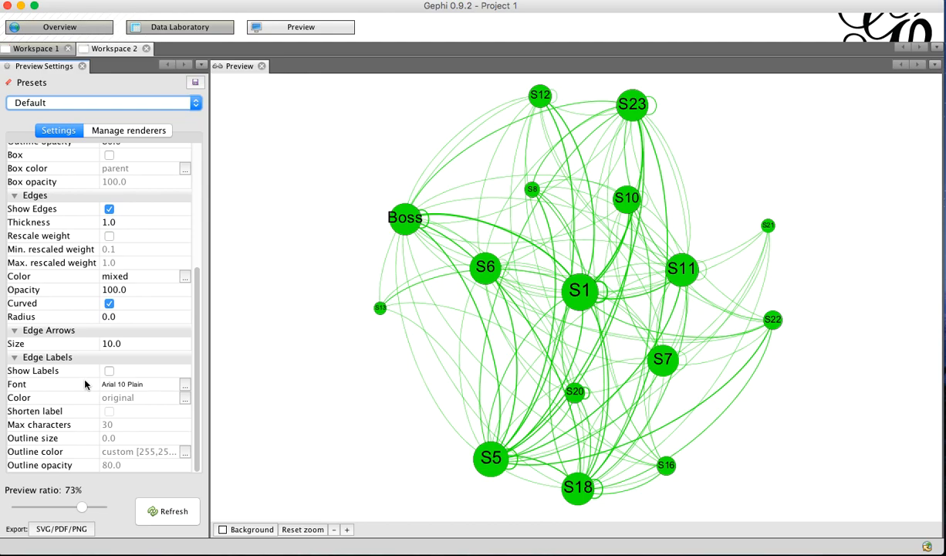
click(50, 28)
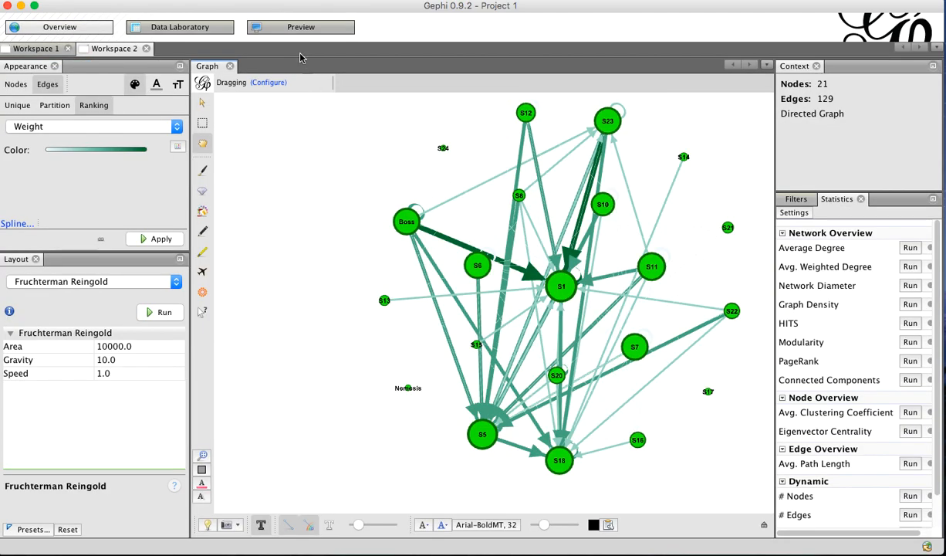
click(294, 28)
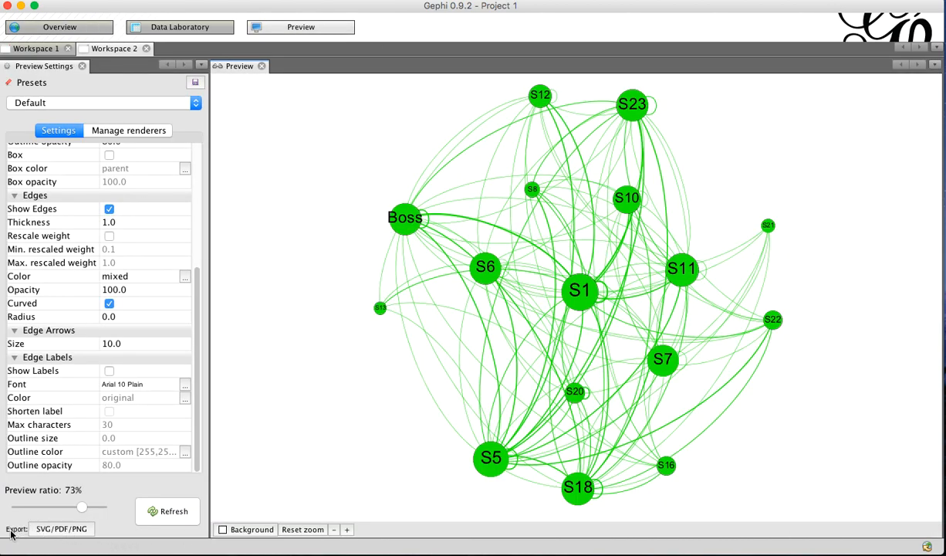
Export the Preview rendering to the Desktop as a PNG file named Gephi_example.png
click(56, 529)
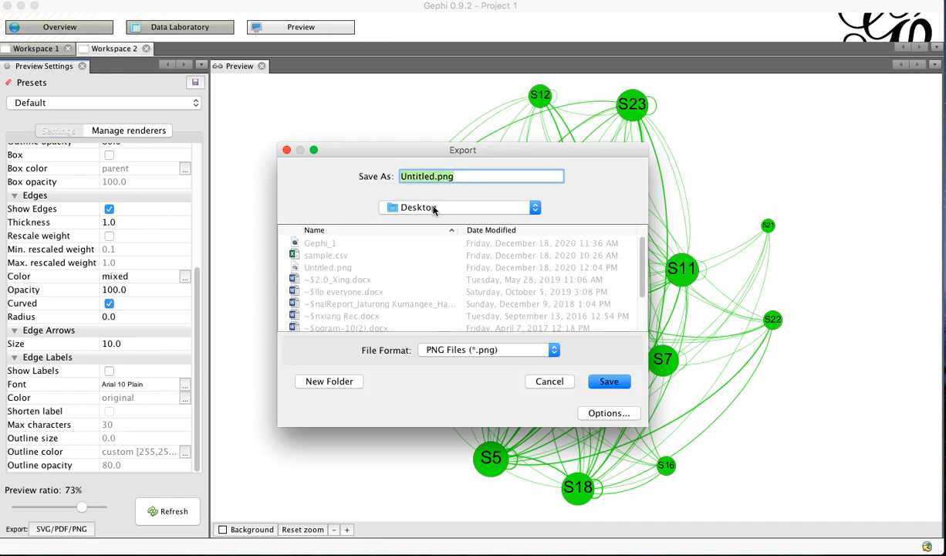
click(434, 177)
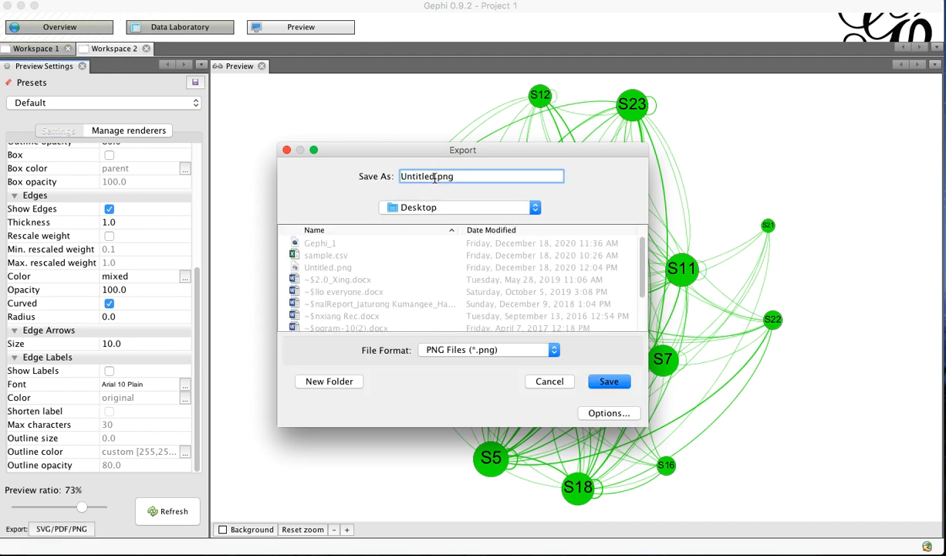
key(BackSpace)
key(BackSpace)
key(BackSpace)
key(BackSpace)
key(BackSpace)
key(BackSpace)
key(BackSpace)
key(BackSpace)
text(Gephi_example)
click(493, 351)
click(493, 352)
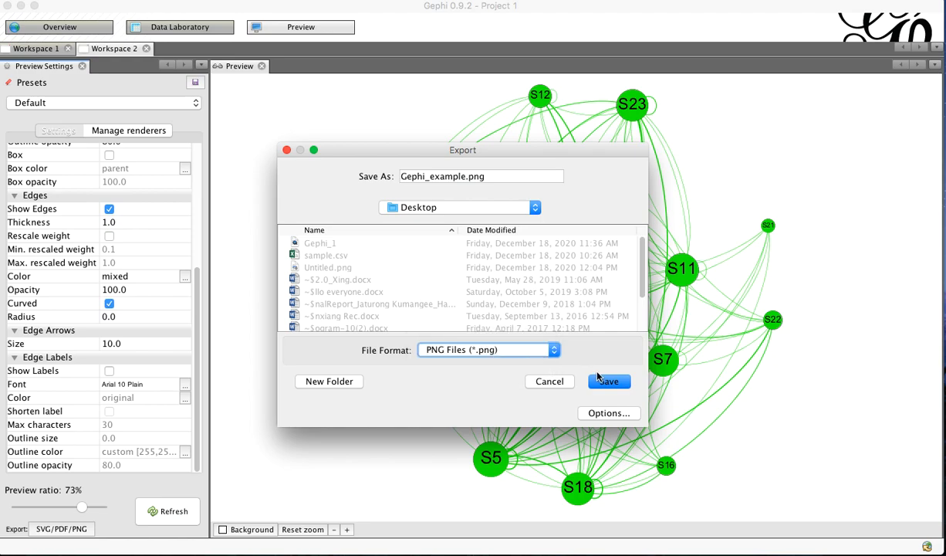
click(601, 380)
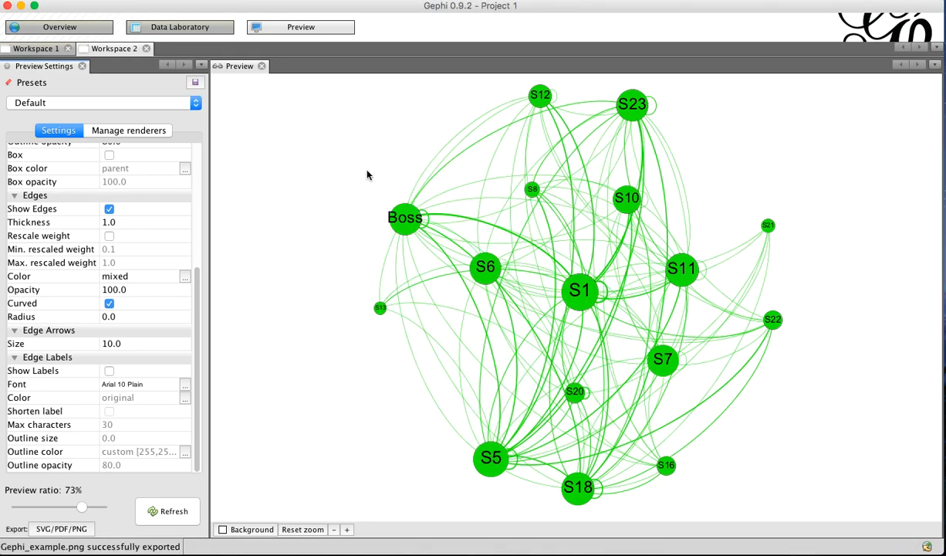
Inspect the exported Gephi_example.png from the desktop, close the image and return to Gephi
click(21, 6)
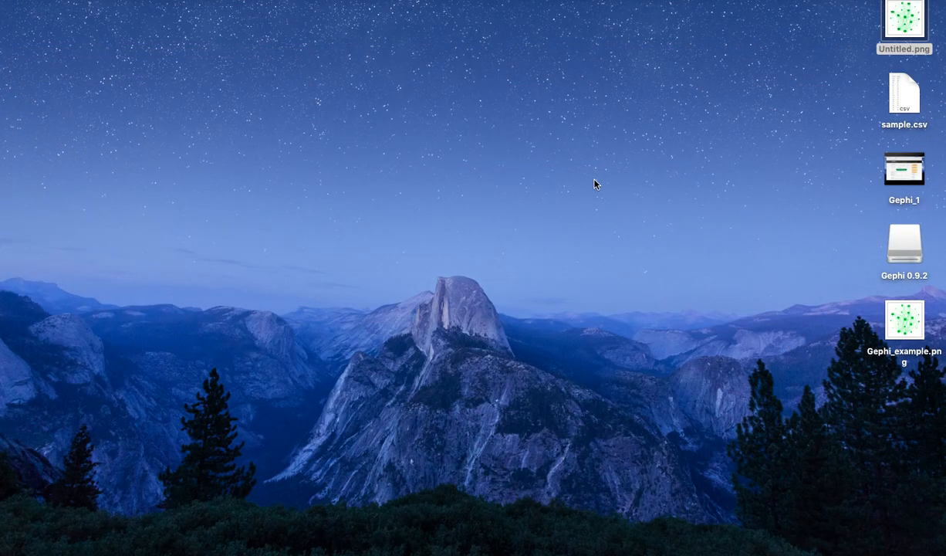
click(909, 325)
double_click(908, 325)
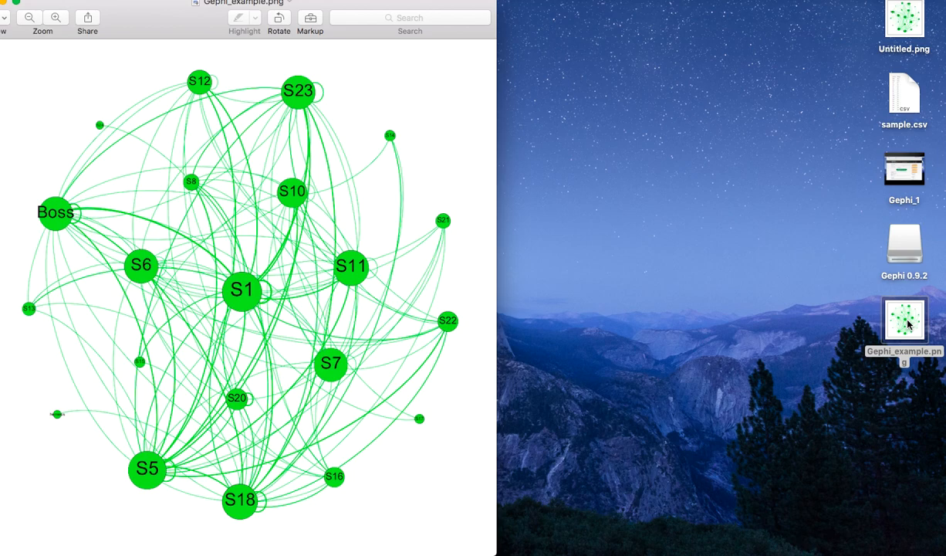
drag(142, 21, 269, 26)
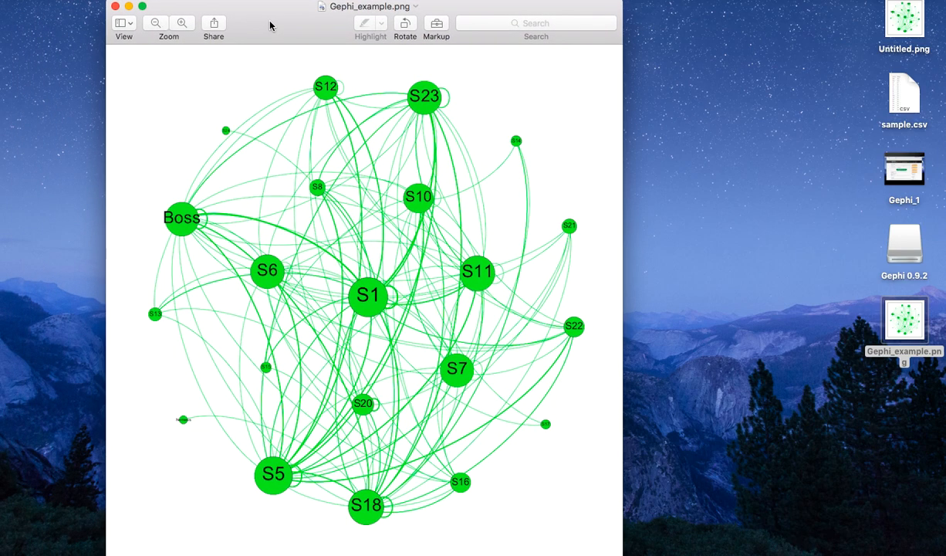
click(115, 7)
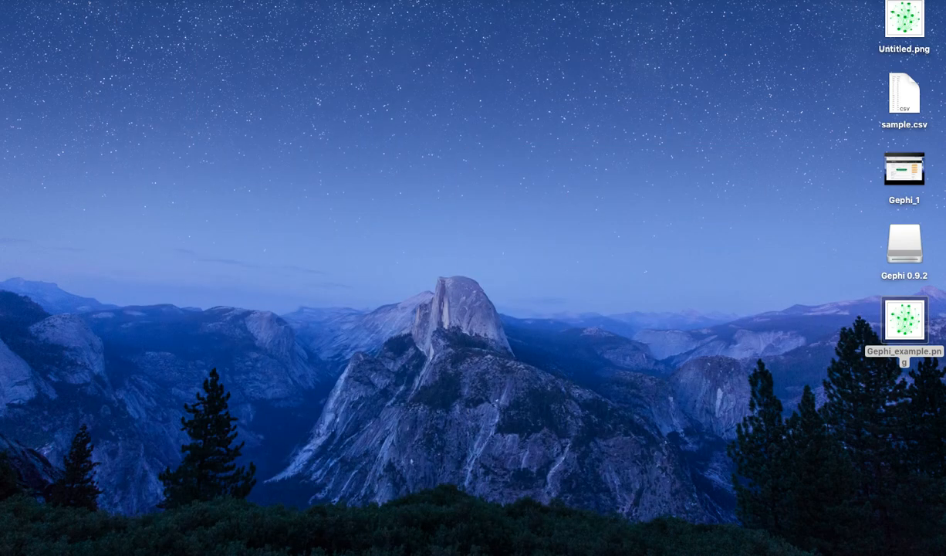
mouse_move(407, 550)
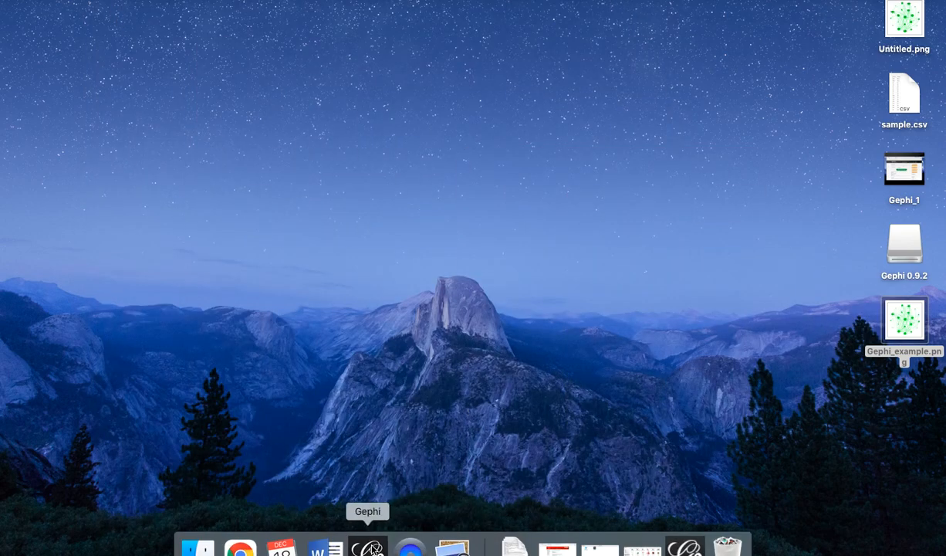
click(371, 549)
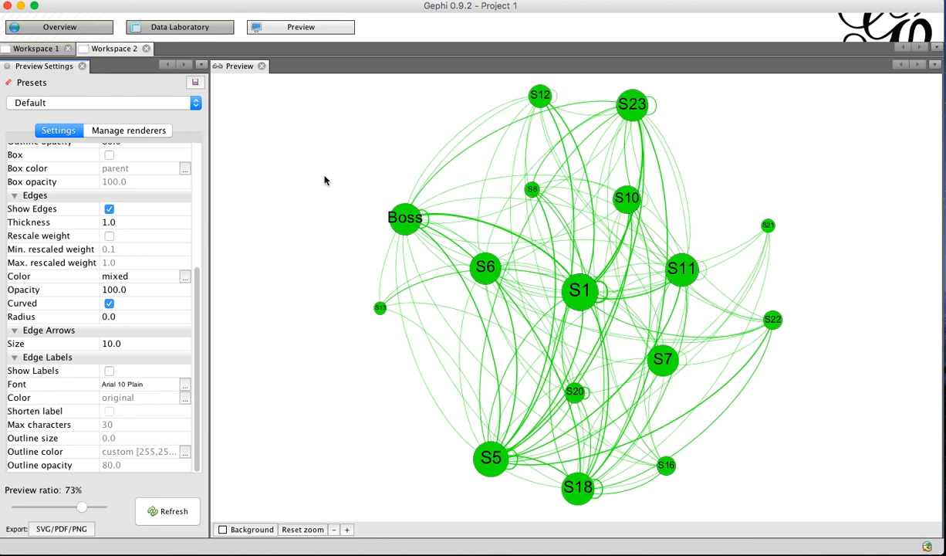